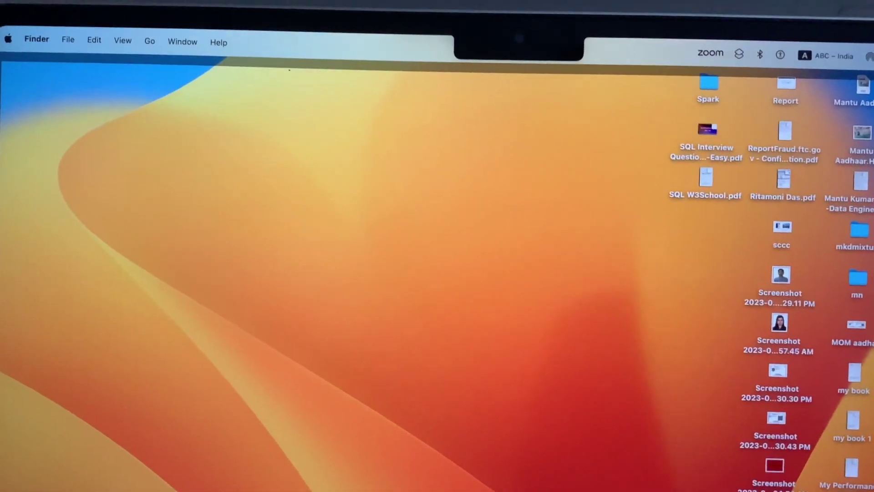
Mirror the Mac's screen to the Samsung 4 Series TV, and open and close the Mail inbox to test it.
key("fn+c")
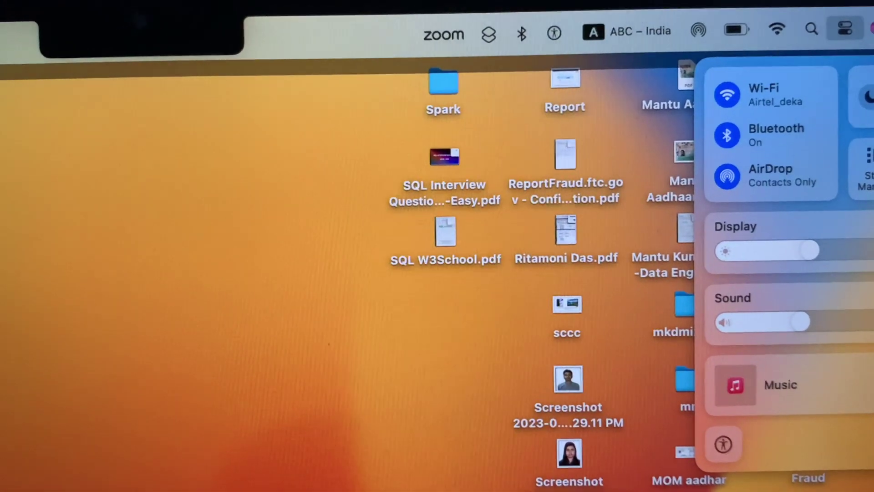
left_click(871, 168)
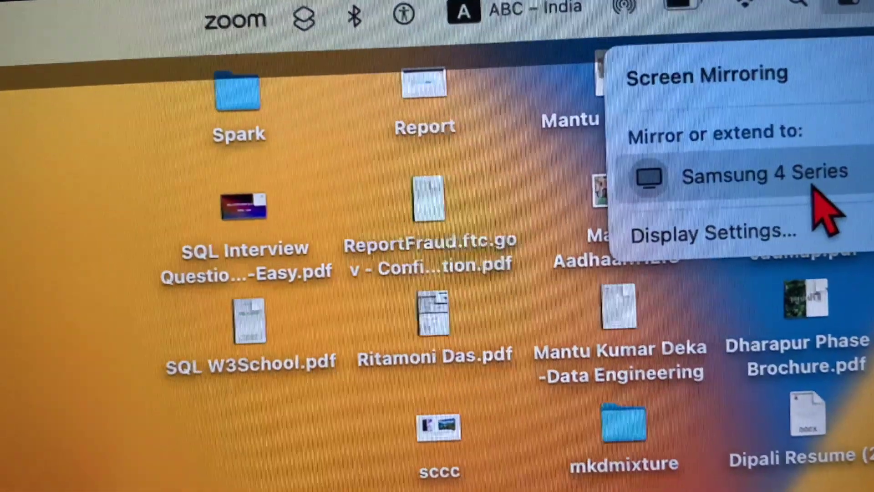
left_click(817, 219)
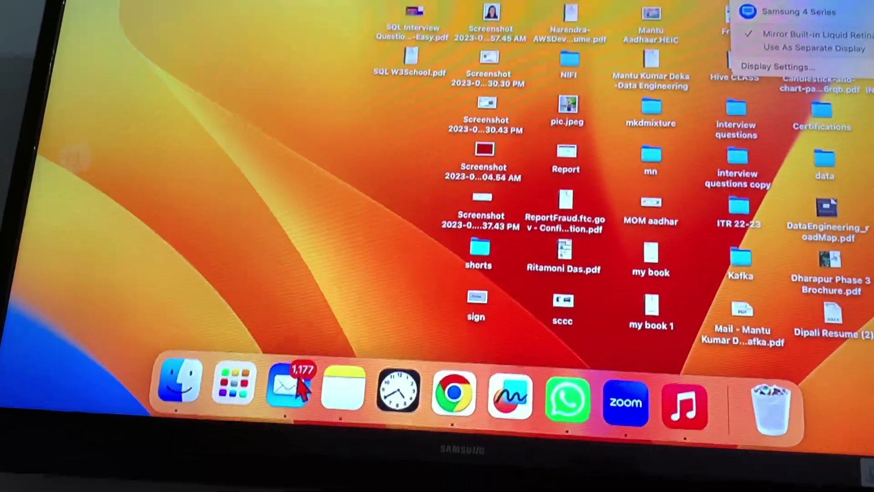
left_click(300, 387)
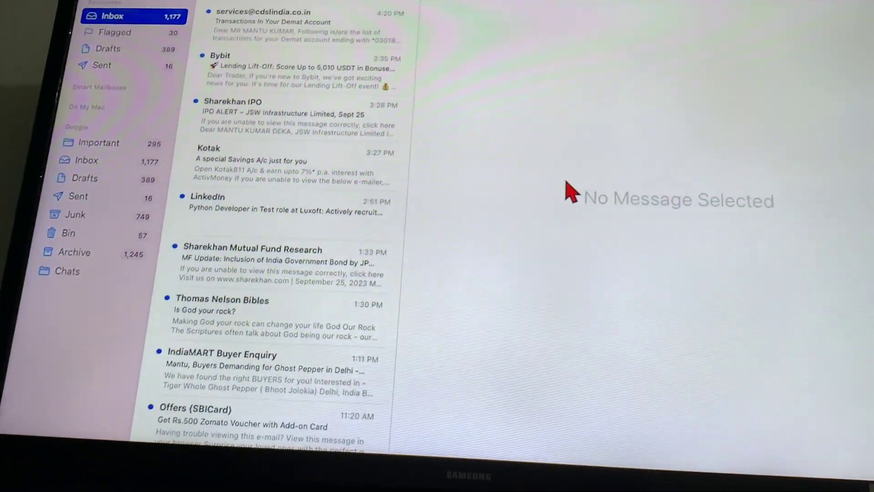
key("super+w")
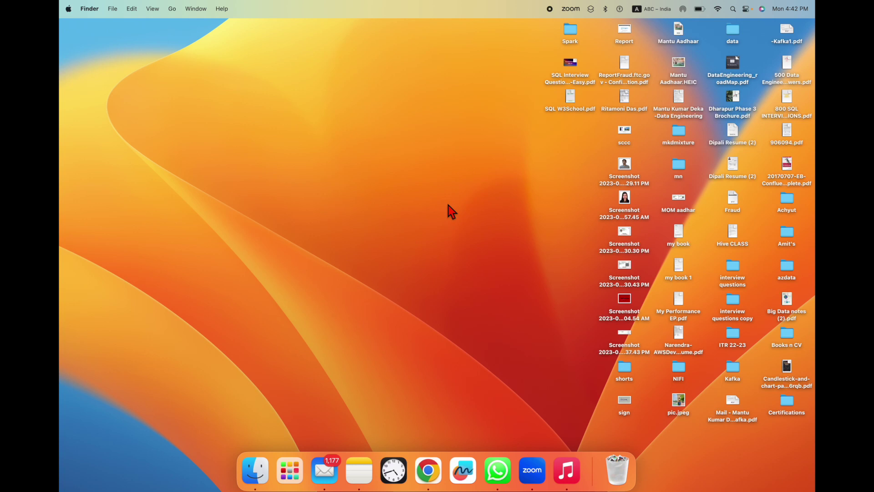
Check the connected Wi-Fi network and view the quick system controls, closing them when done.
left_click(719, 10)
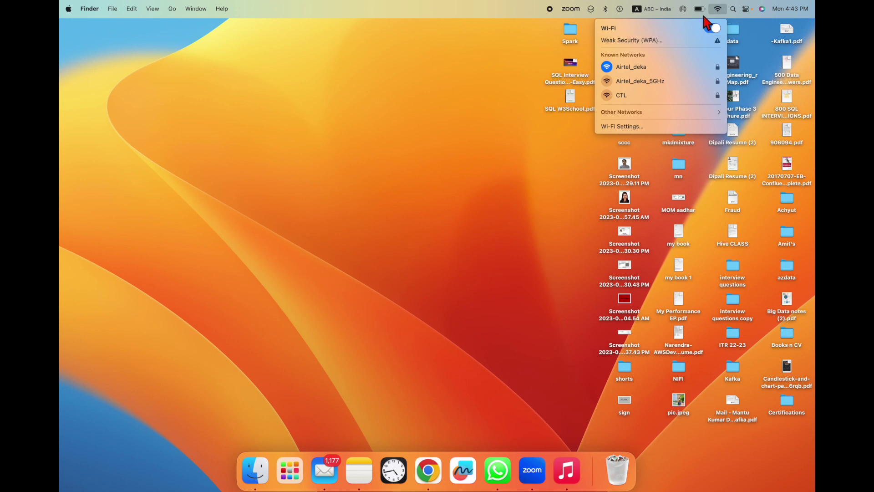
left_click(746, 9)
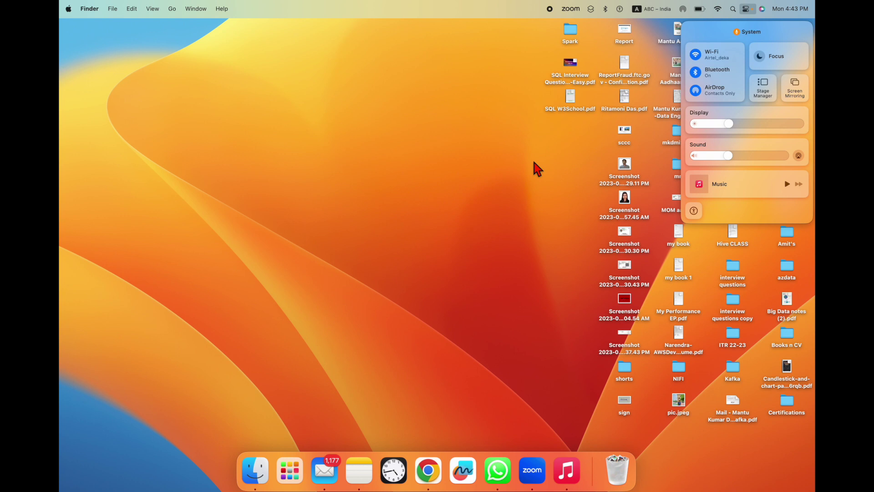
left_click(477, 202)
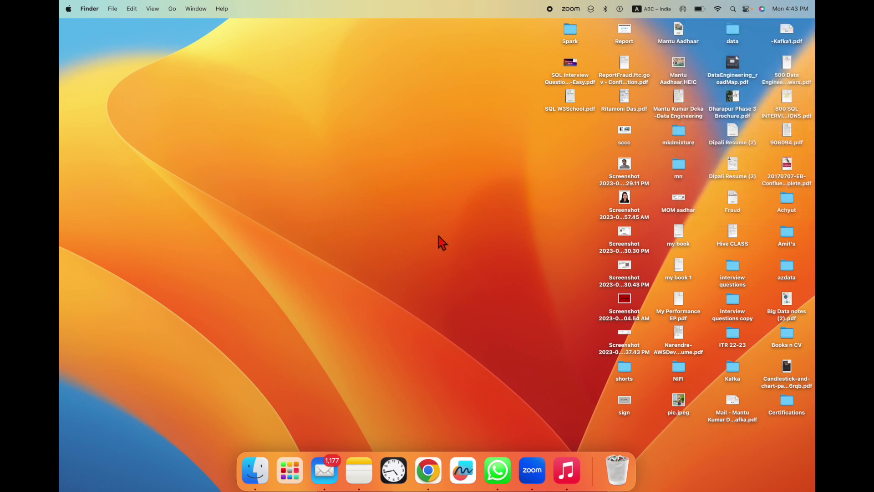
Search the Mac for "airpl" and open the AirPlay Receiver settings.
key("super+space")
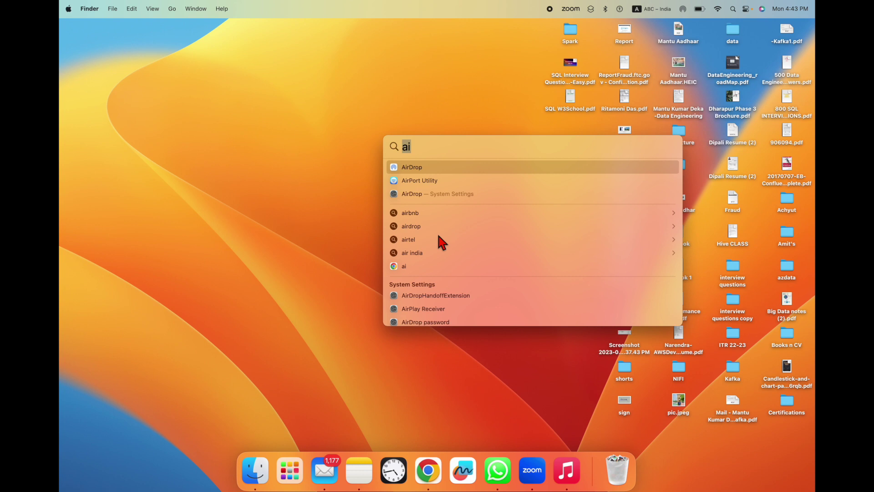
key("BackSpace")
type("c")
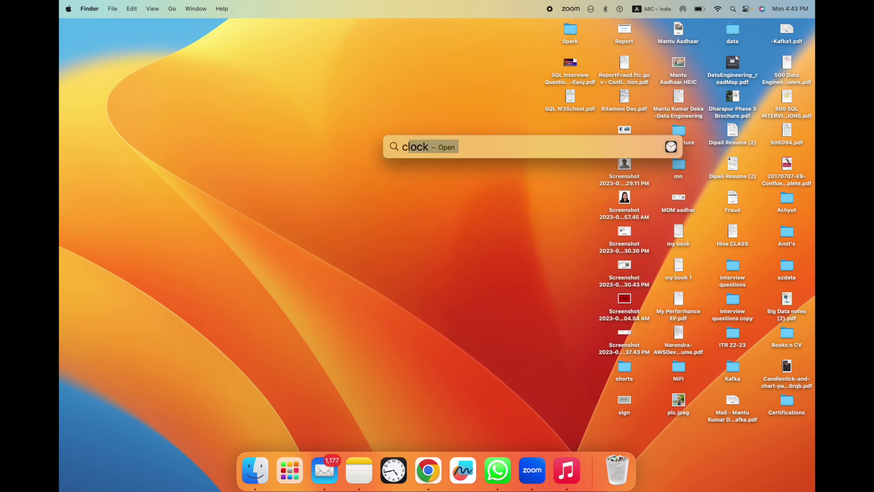
key("BackSpace")
type("air")
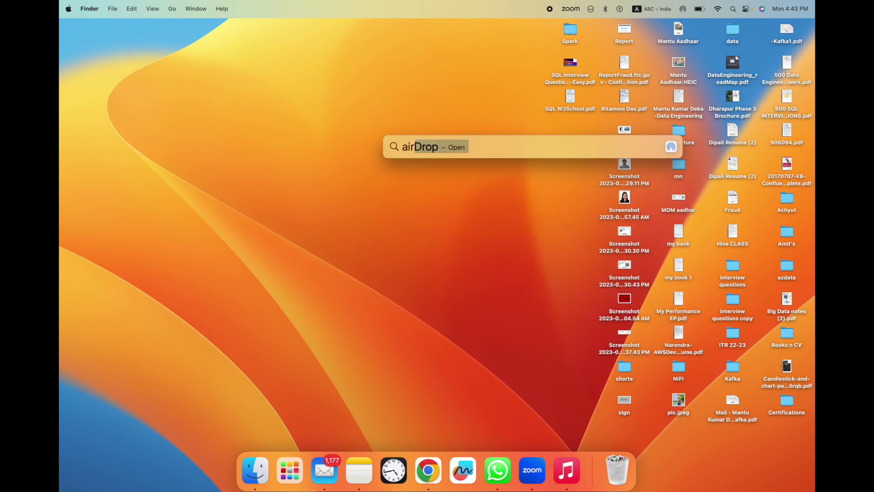
type("d")
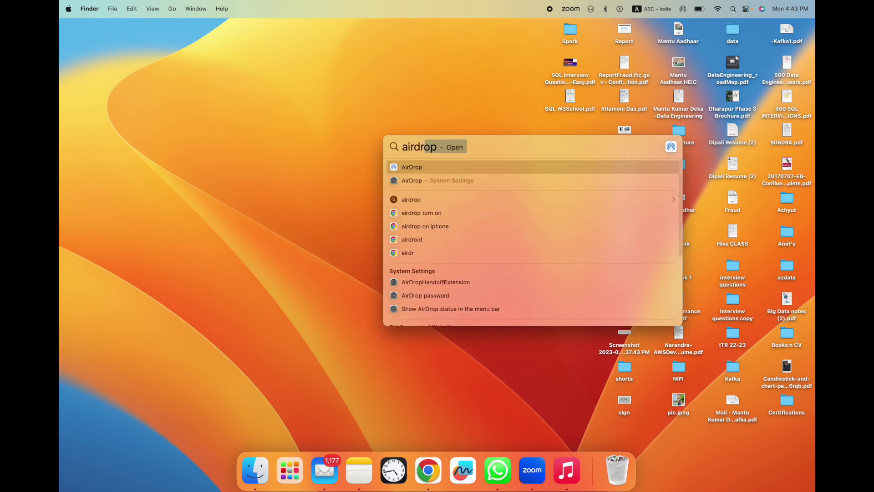
key("BackSpace")
key("BackSpace")
type("pl")
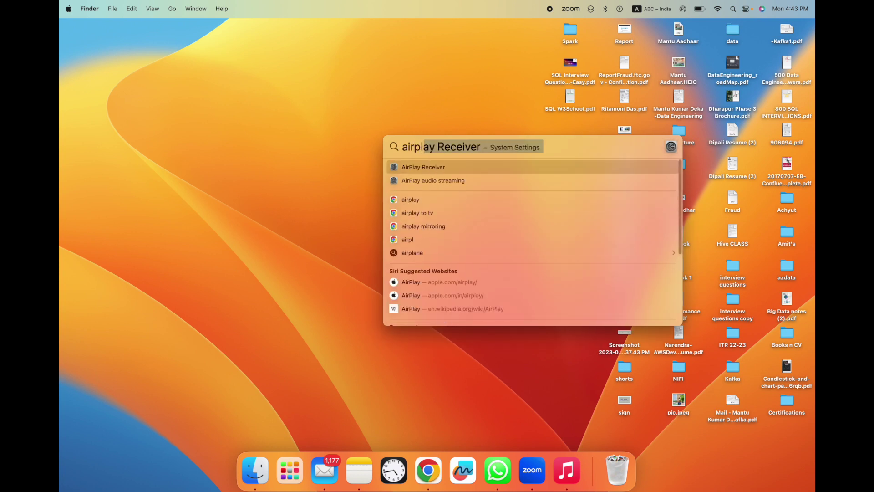
left_click(429, 169)
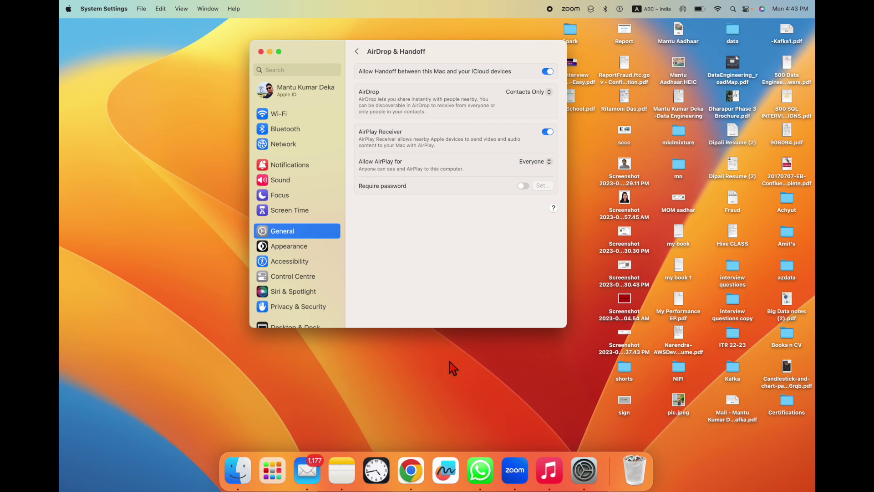
Run the system search for "airpl" again and reopen the AirPlay Receiver settings.
key("super+space")
key("BackSpace")
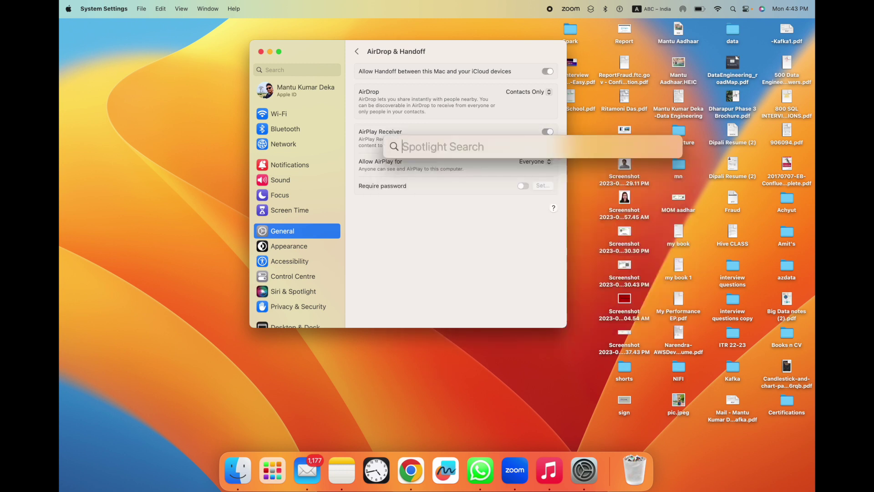
type("airpl")
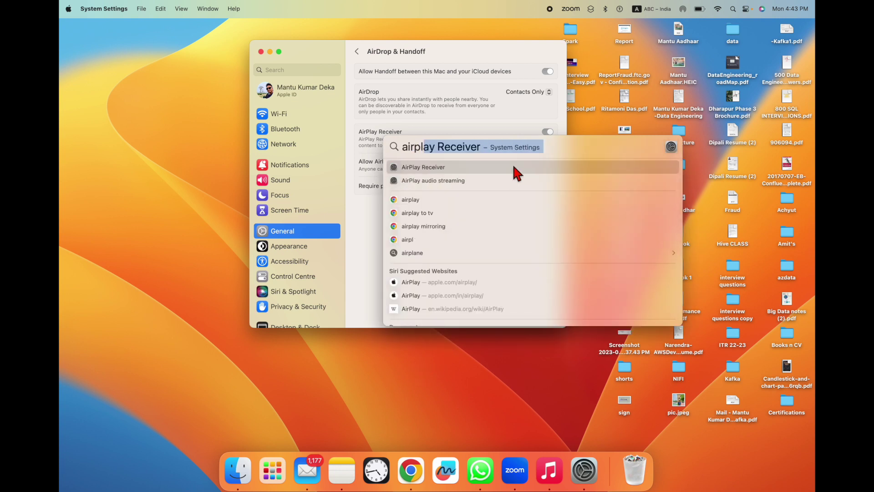
left_click(449, 167)
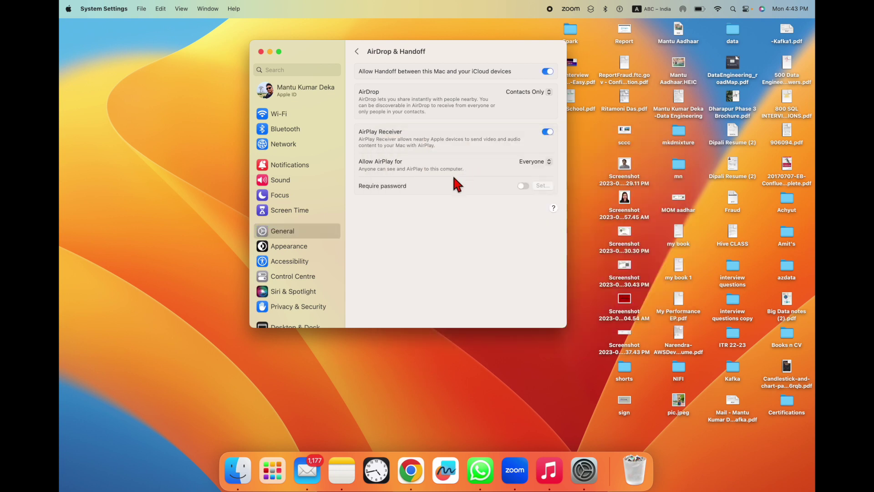
Set AirDrop discoverability to Everyone in the AirDrop & Handoff settings and close the settings window.
left_click_drag(454, 48, 389, 51)
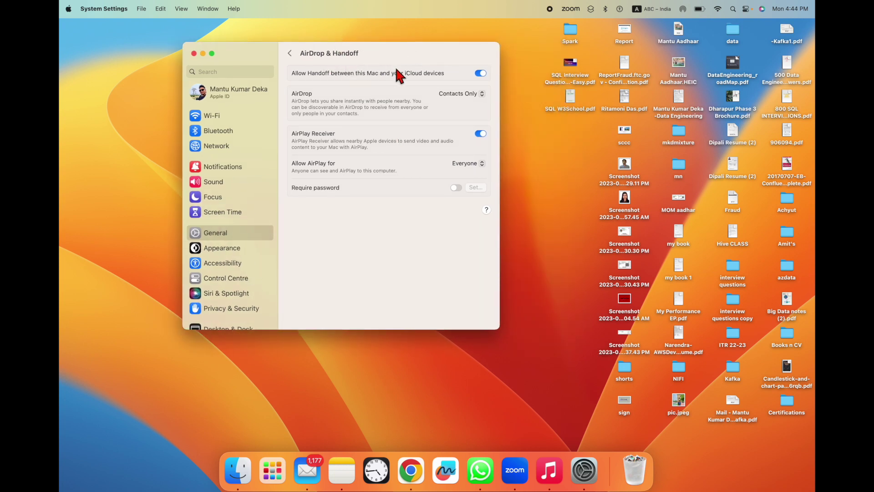
left_click(480, 74)
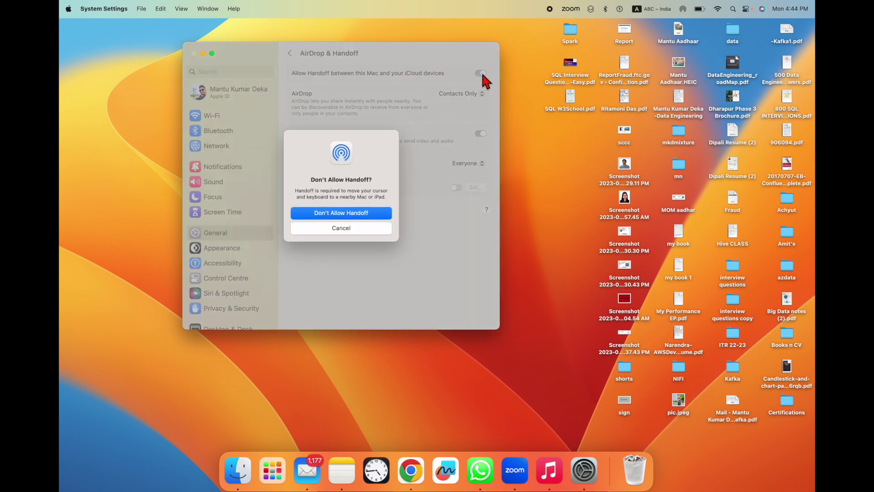
left_click(343, 226)
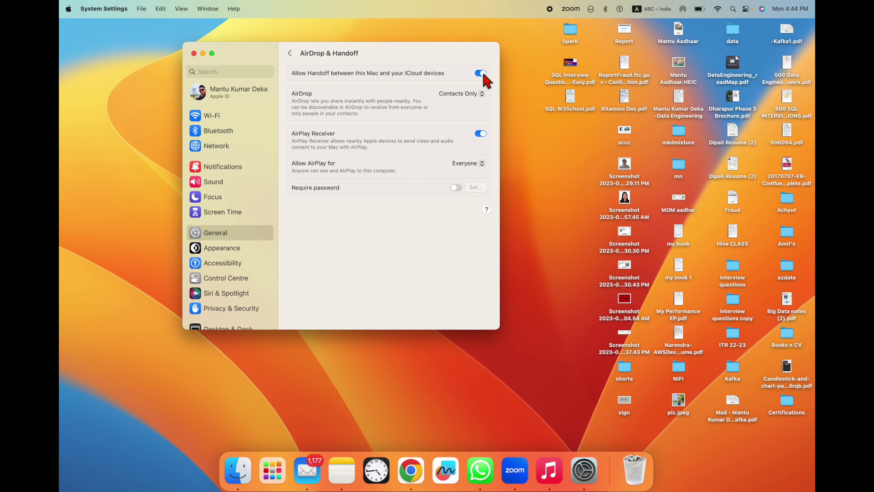
left_click(461, 96)
left_click(452, 104)
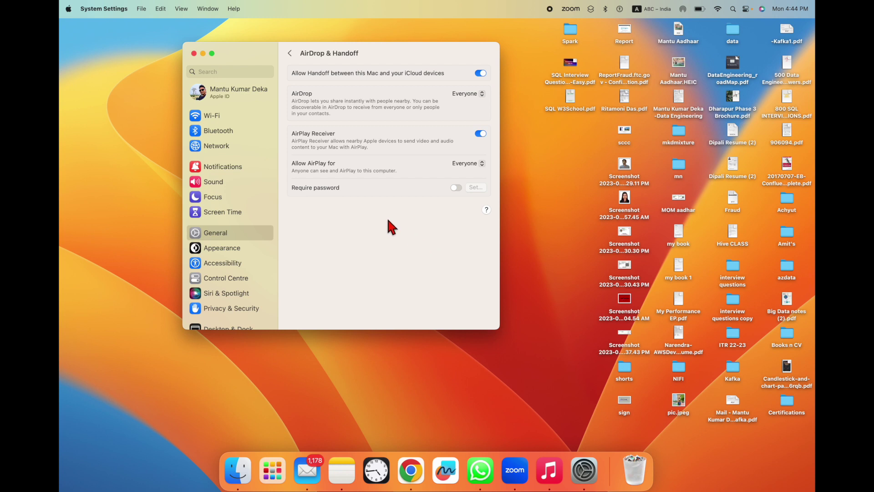
left_click(194, 53)
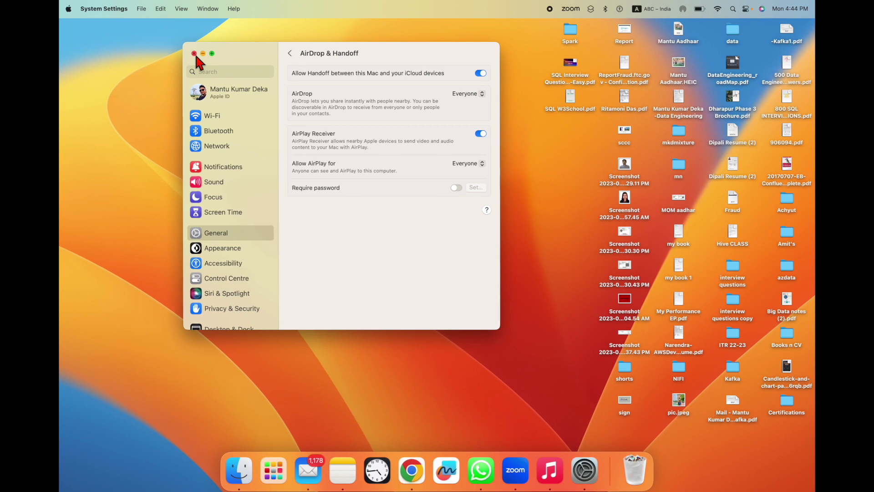
Check the Wi-Fi network, the available screen mirroring devices and the Mac's display settings, and close the settings window.
left_click(720, 8)
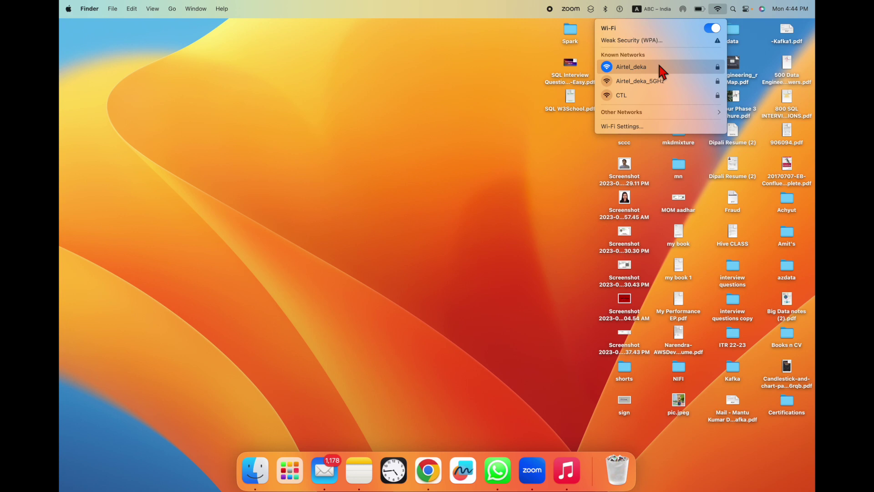
left_click(746, 9)
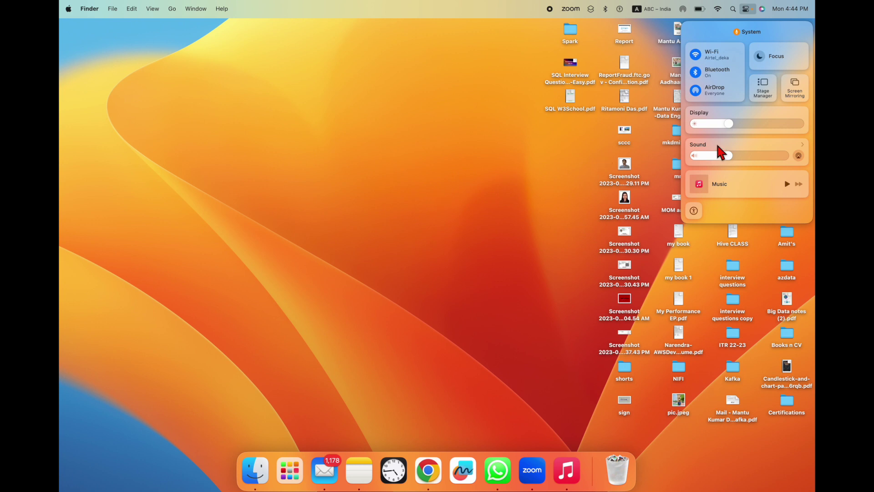
left_click(796, 95)
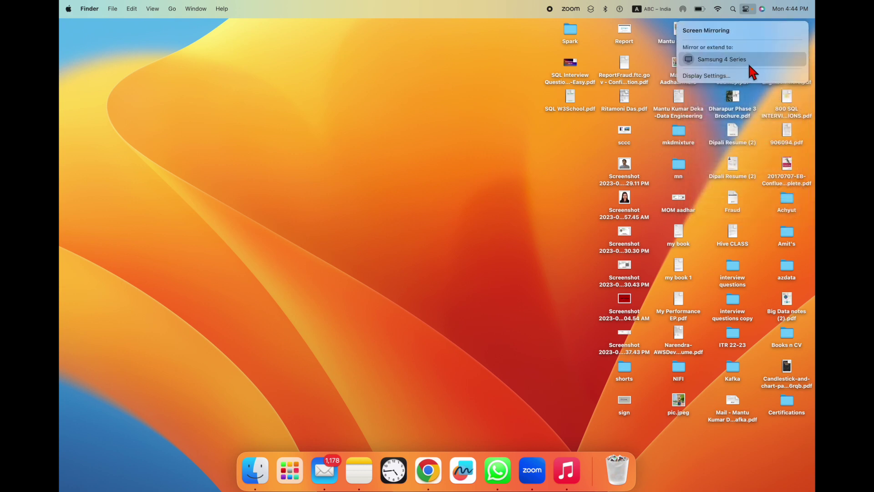
left_click(720, 77)
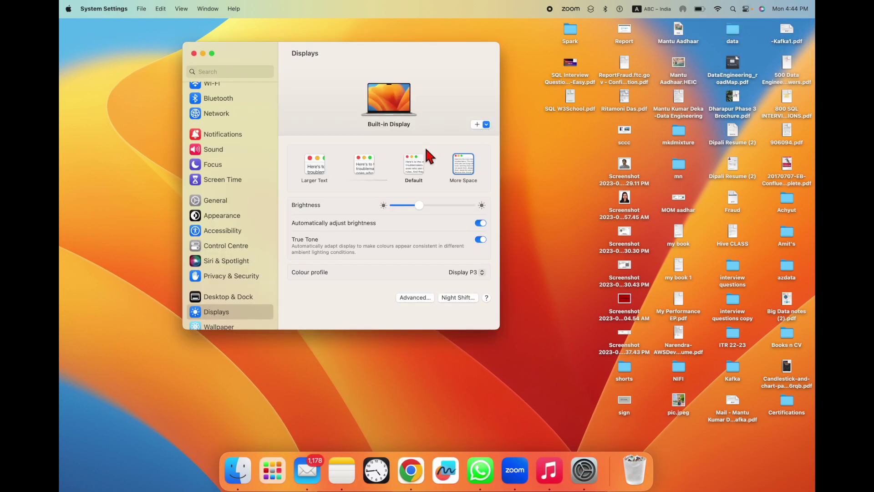
left_click(193, 54)
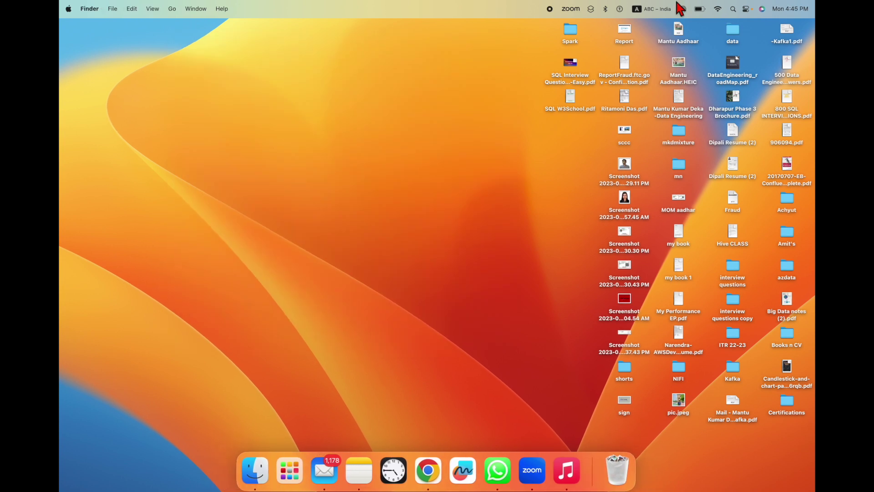
Restart the Mac's Wi-Fi connection by switching it off and back on.
left_click(718, 9)
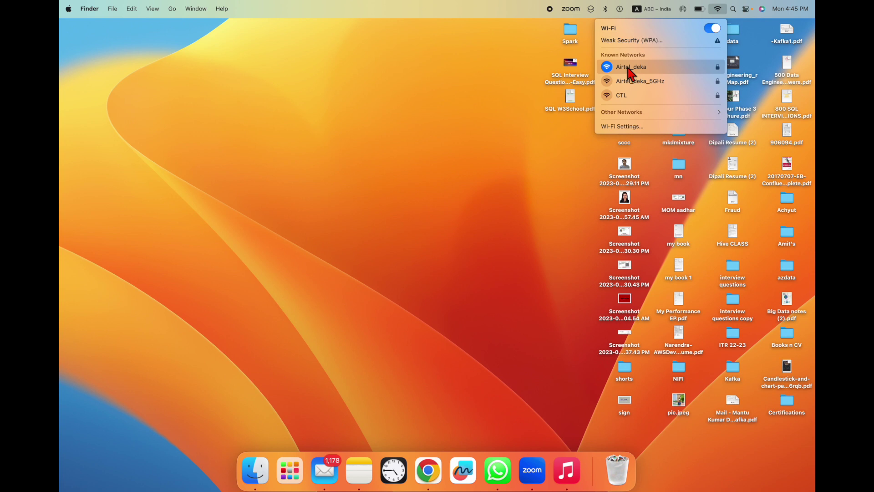
left_click(711, 30)
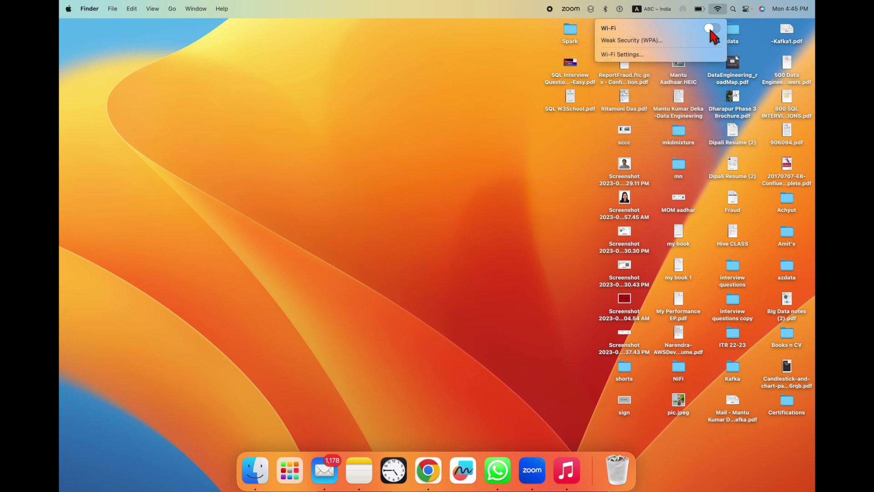
left_click(717, 29)
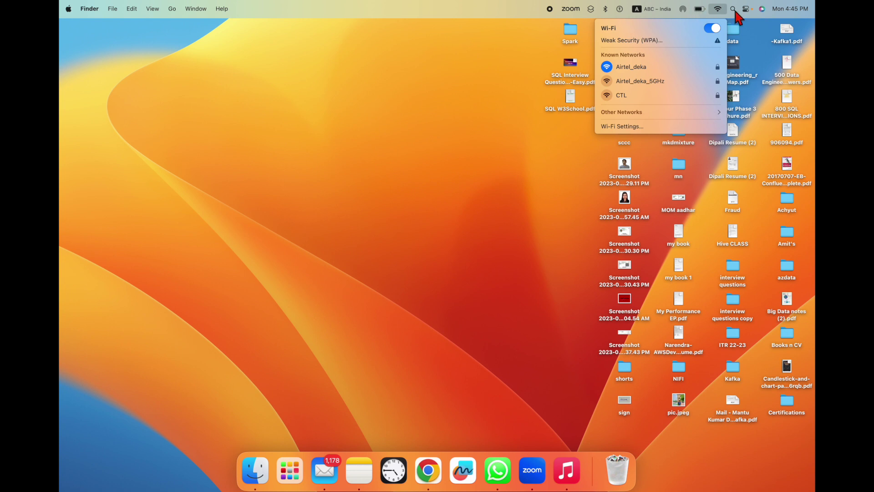
Toggle Wi-Fi off and on once more, this time from the network options in Control Centre.
left_click(746, 9)
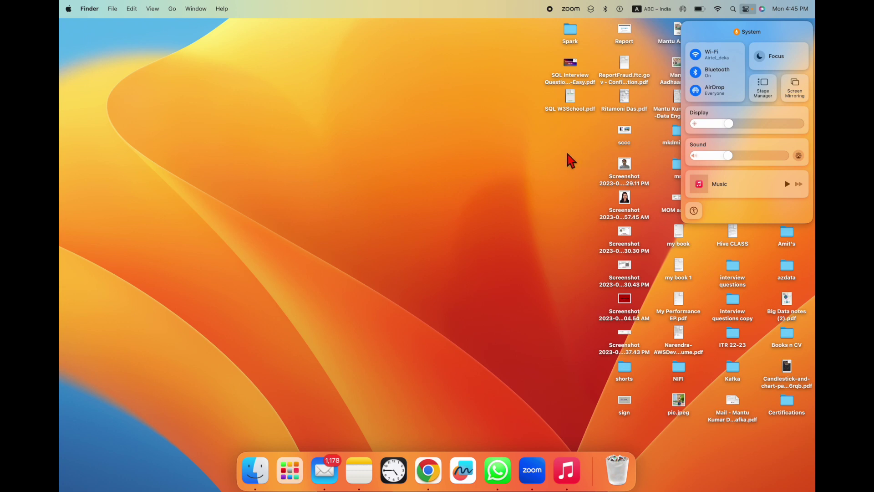
left_click(733, 53)
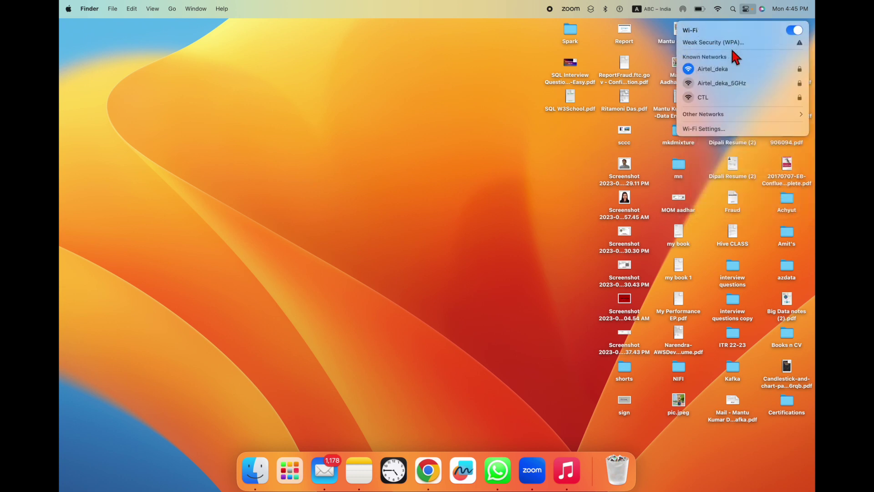
left_click(793, 30)
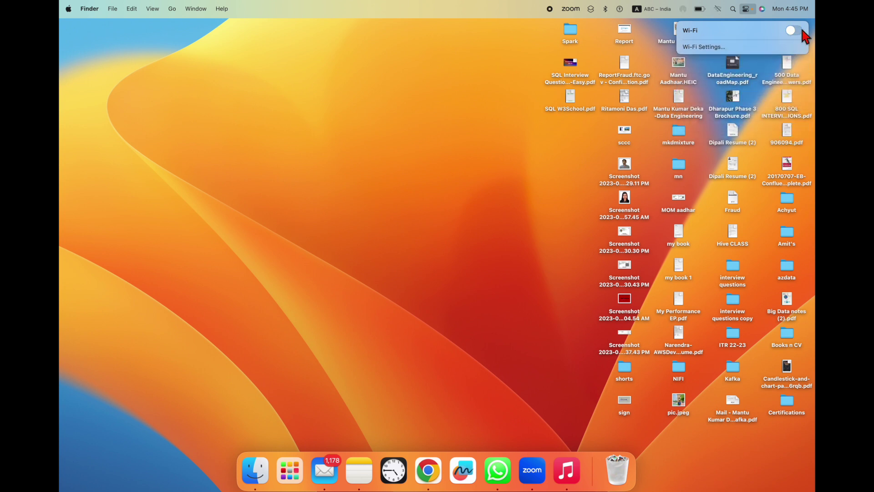
left_click(800, 31)
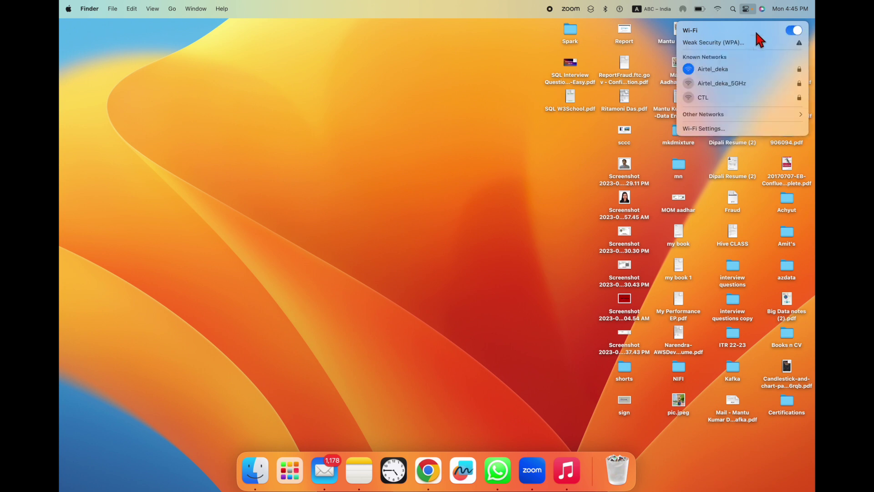
Look up the Samsung 4 Series TV among the Mac's screen mirroring devices.
left_click(750, 12)
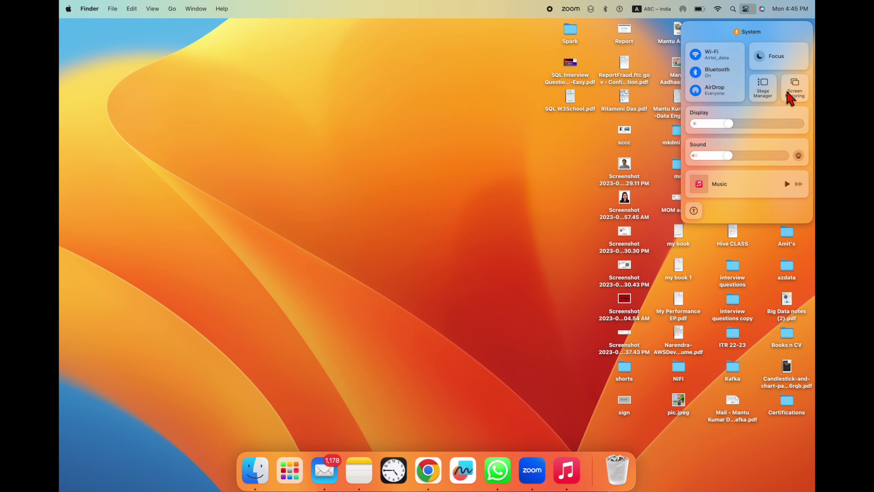
left_click(795, 96)
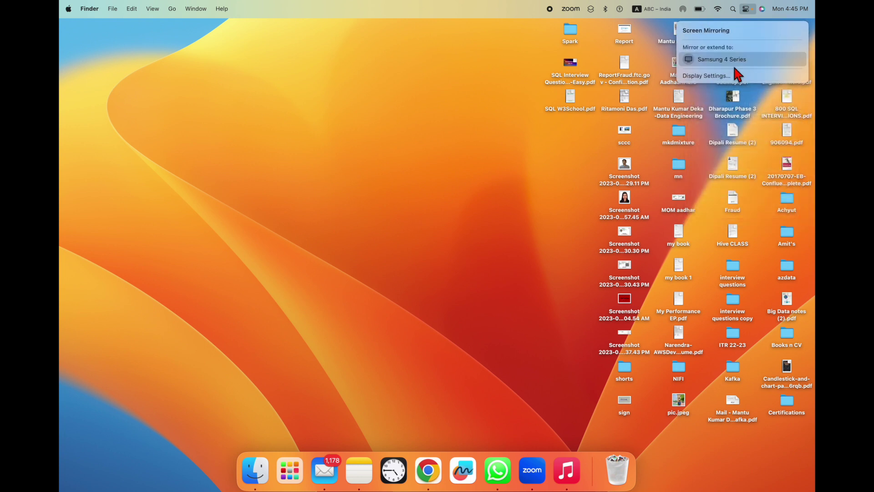
left_click(733, 69)
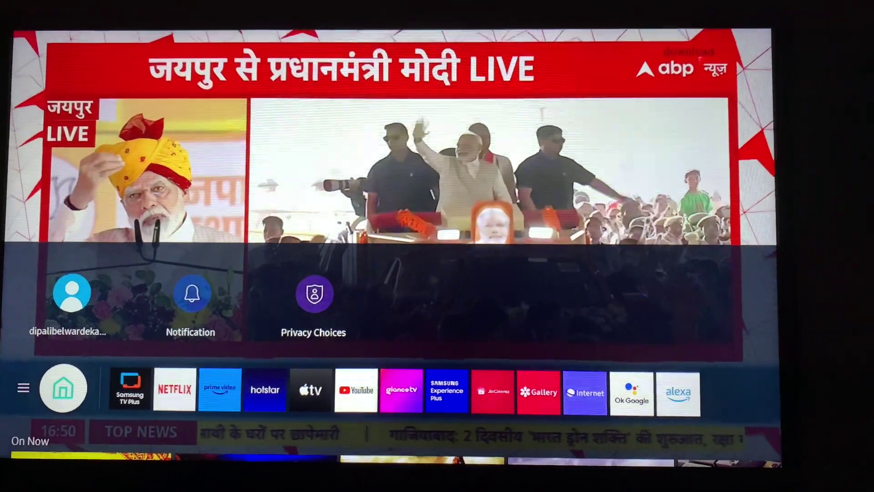
Switch to the Samsung TV and open its Settings from the home screen.
key("Escape")
key("super")
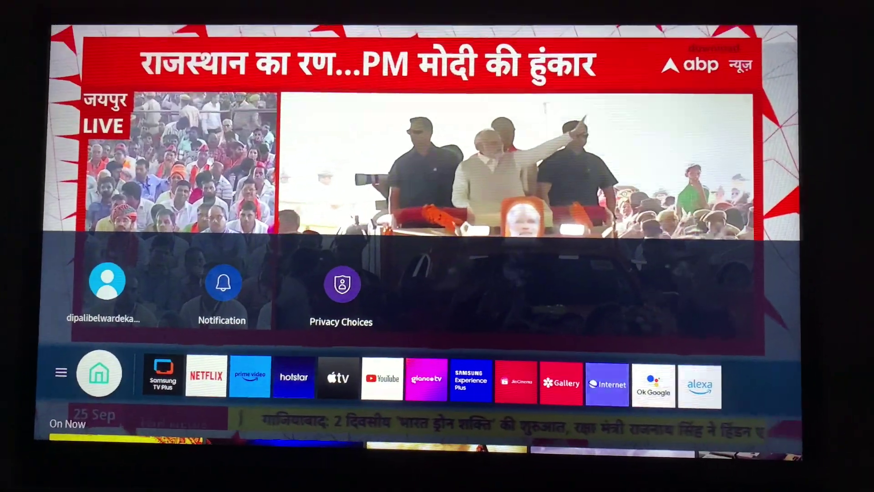
key("Left")
key("Left")
key("Left")
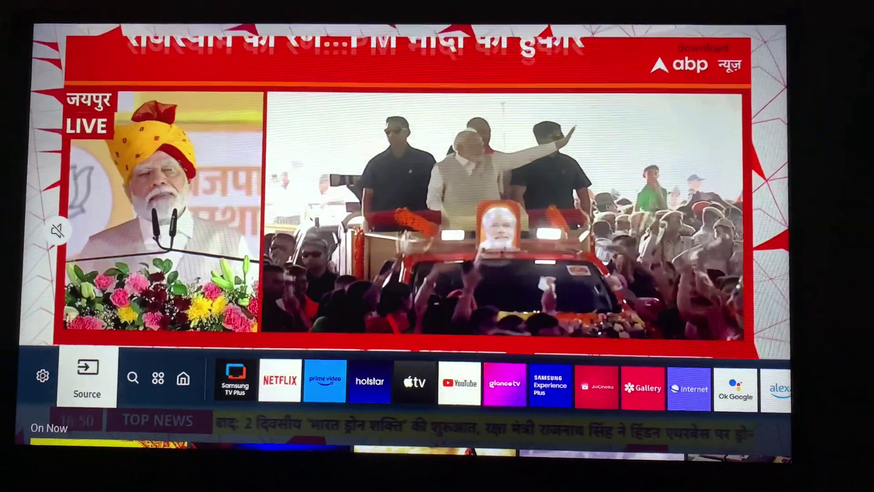
key("Left")
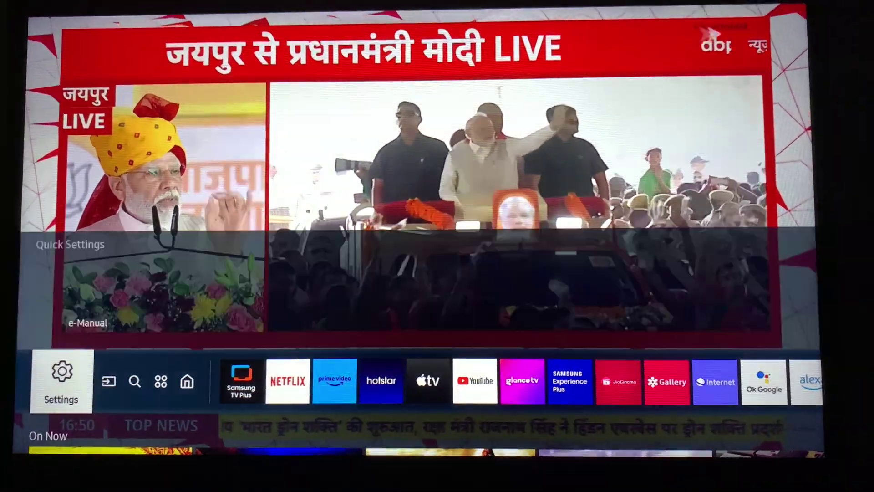
key("Escape")
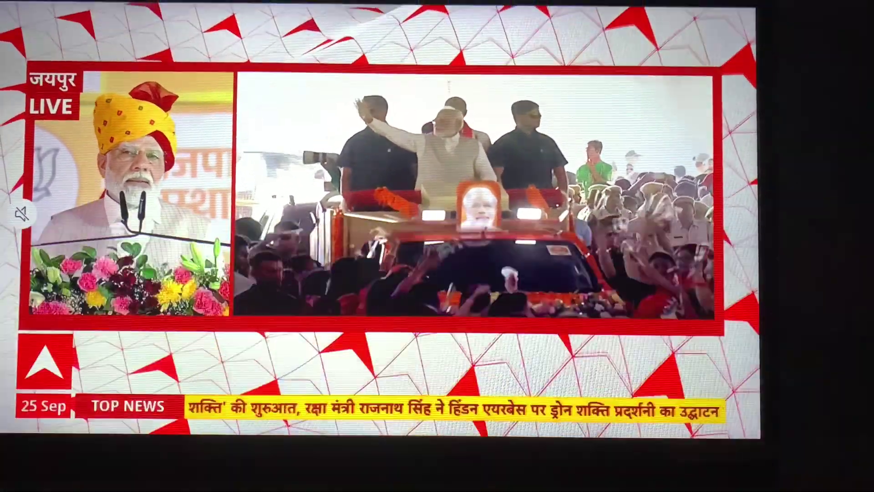
Open the network connection setup from the Network options in the TV's General settings.
key("Down")
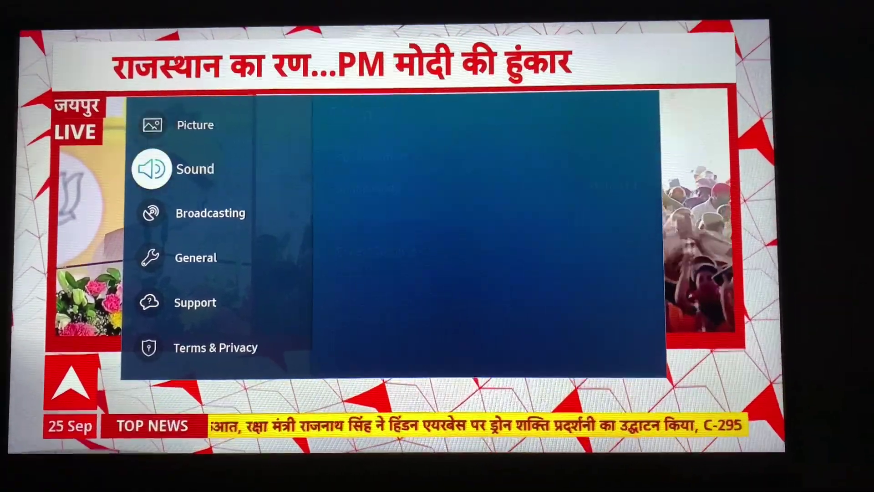
key("Down")
key("Down")
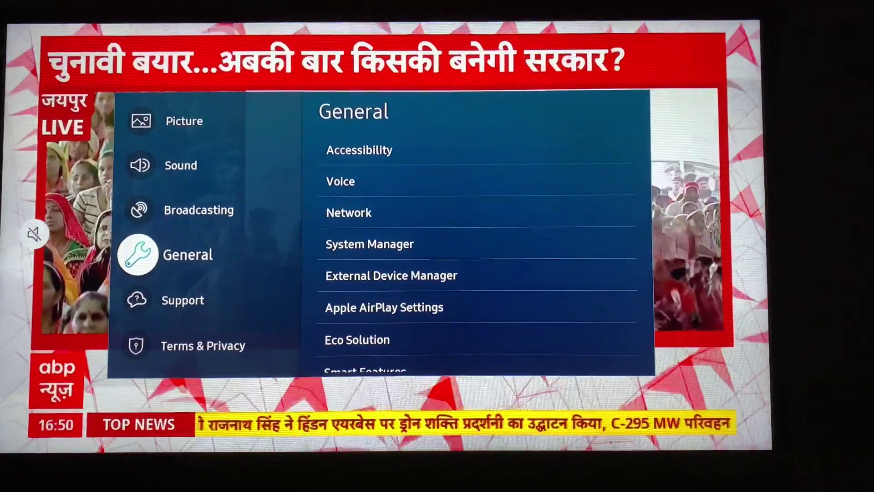
key("Right")
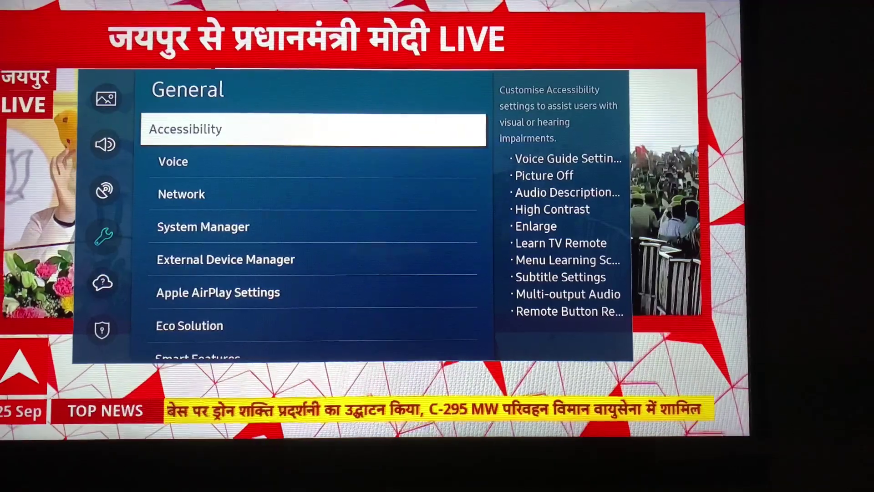
key("Down")
key("Down")
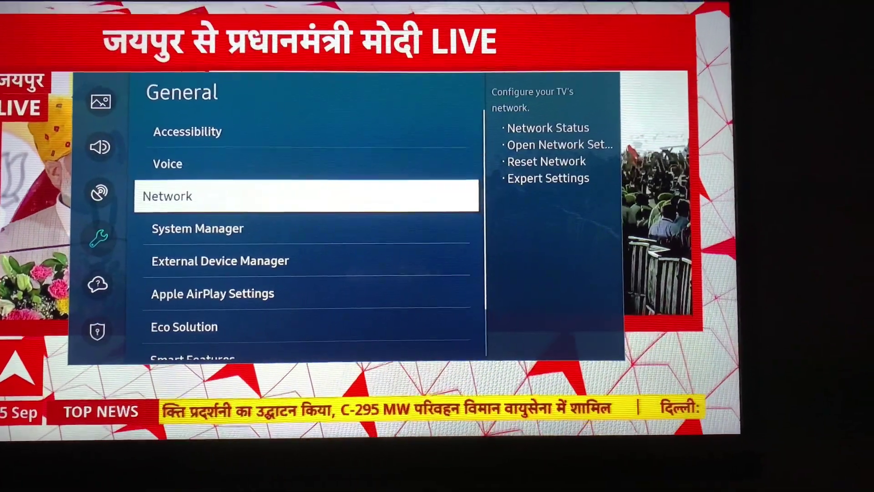
key("Return")
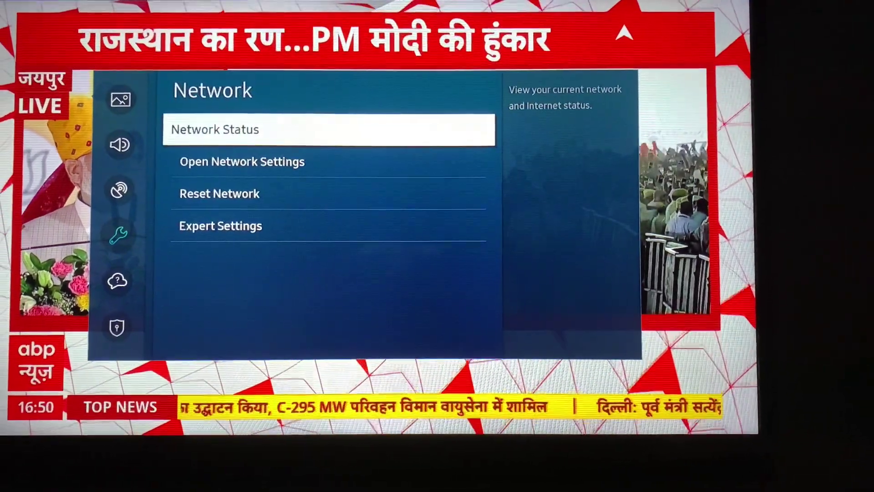
key("Down")
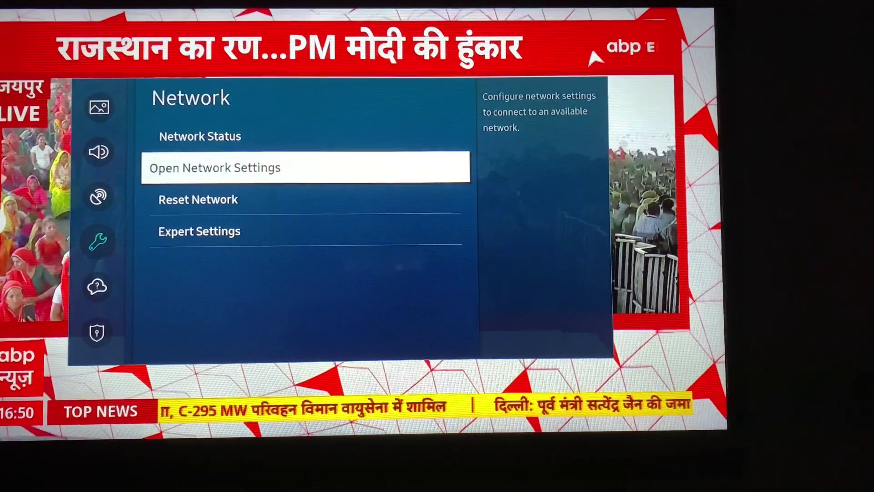
key("Return")
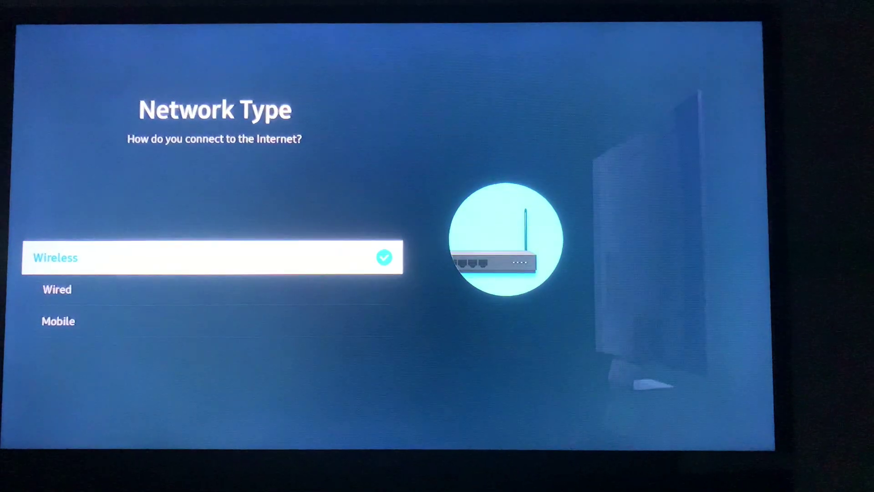
Try to connect the TV through the Wired network type.
key("Down")
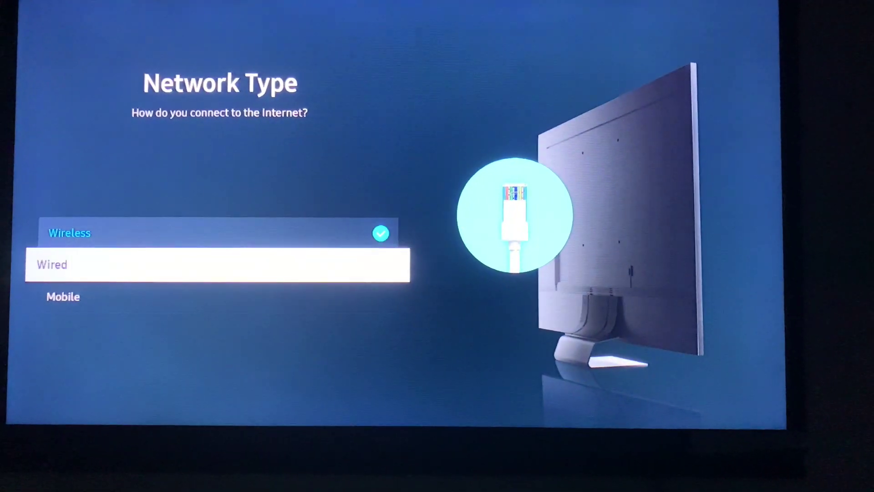
key("Return")
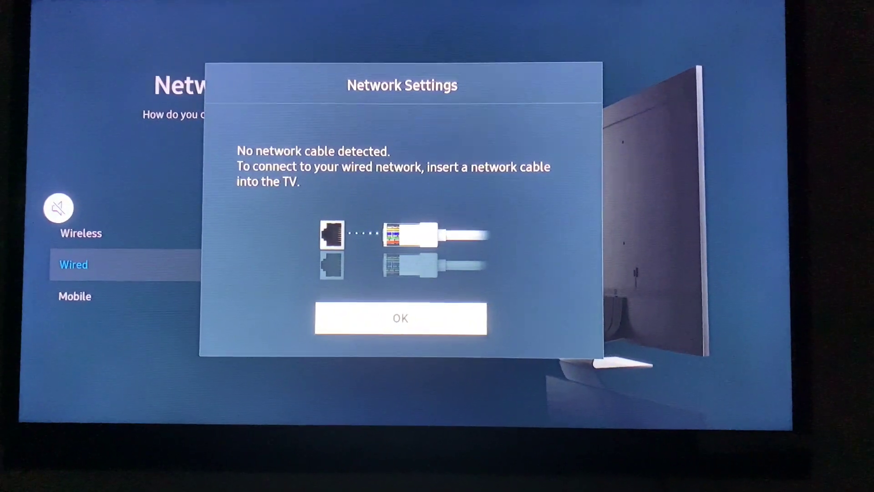
key("XF86AudioMute")
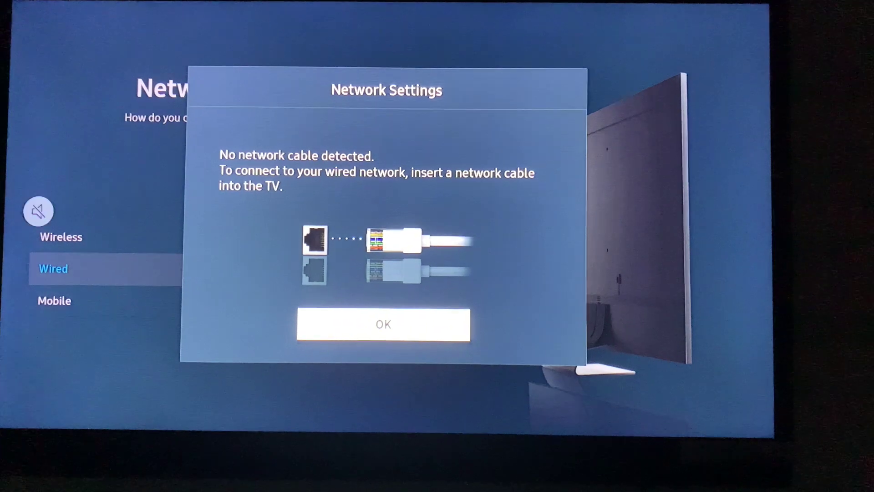
key("Return")
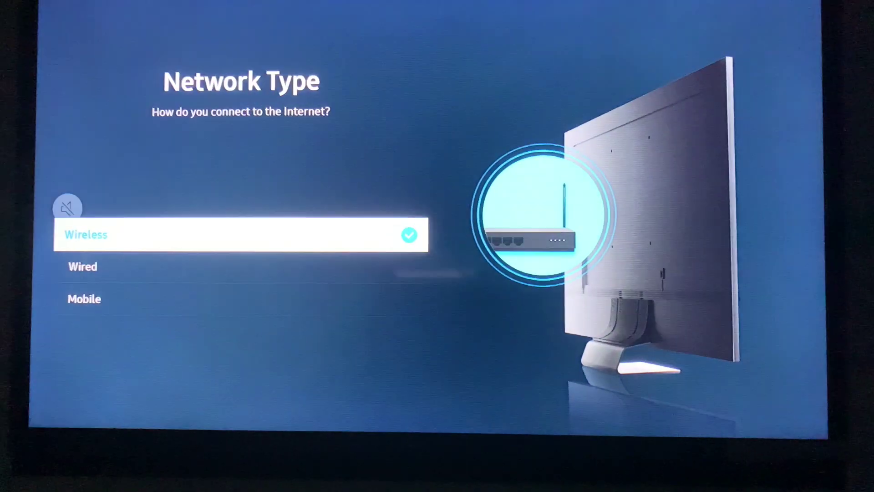
Connect the TV through Wireless to the Airtel network without the 5GHz suffix, accept the 5 GHz band offer and complete the setup.
key("Return")
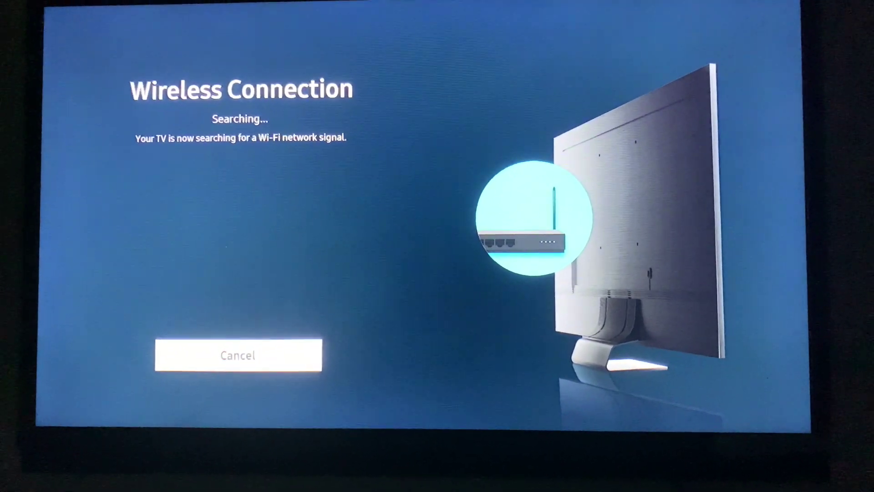
key("Down")
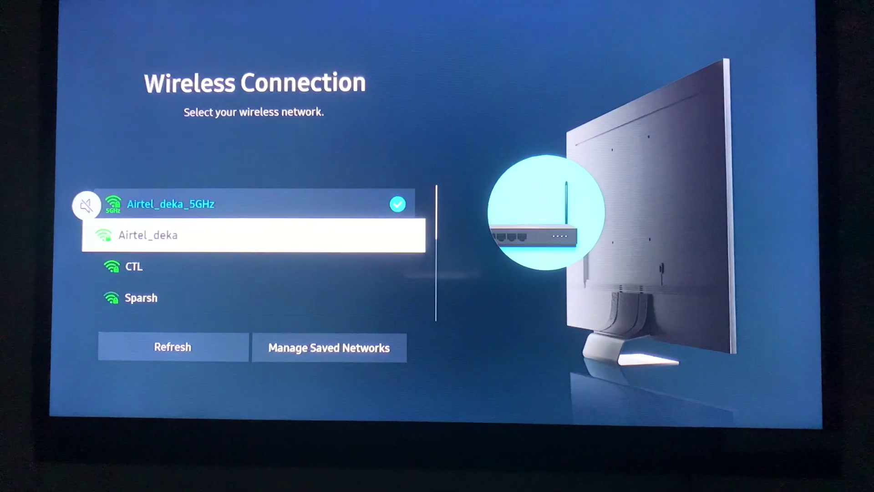
key("Return")
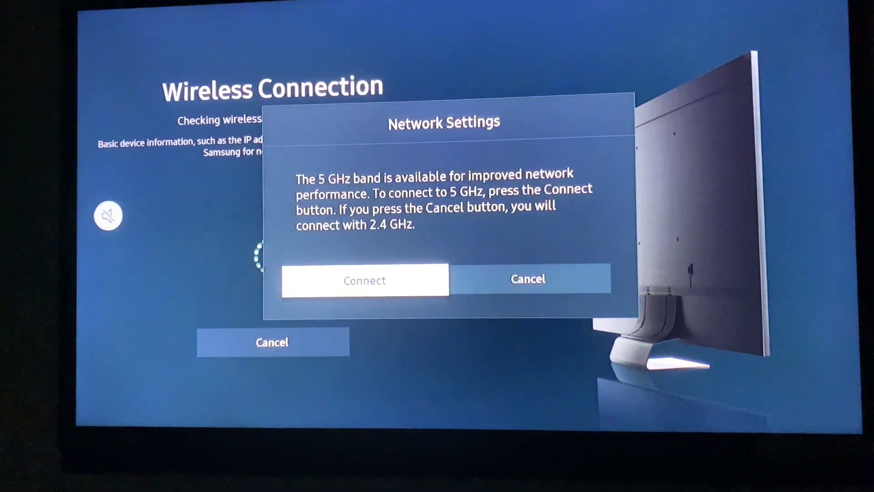
key("Return")
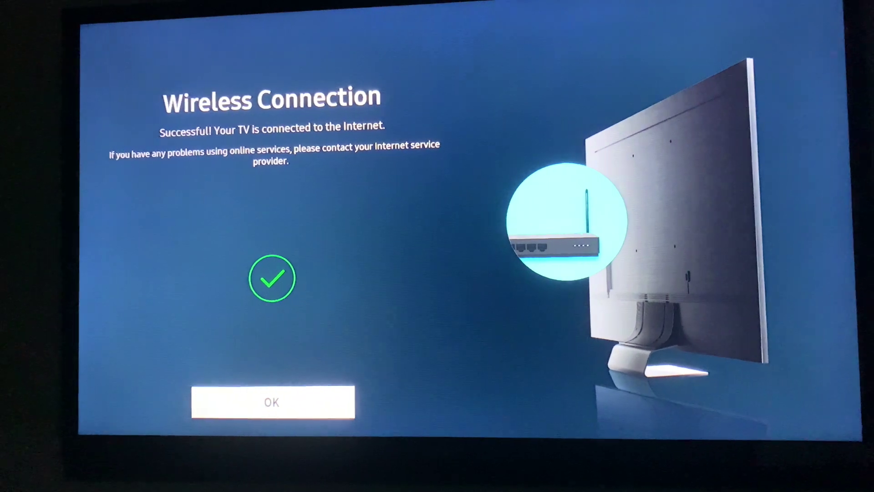
key("Return")
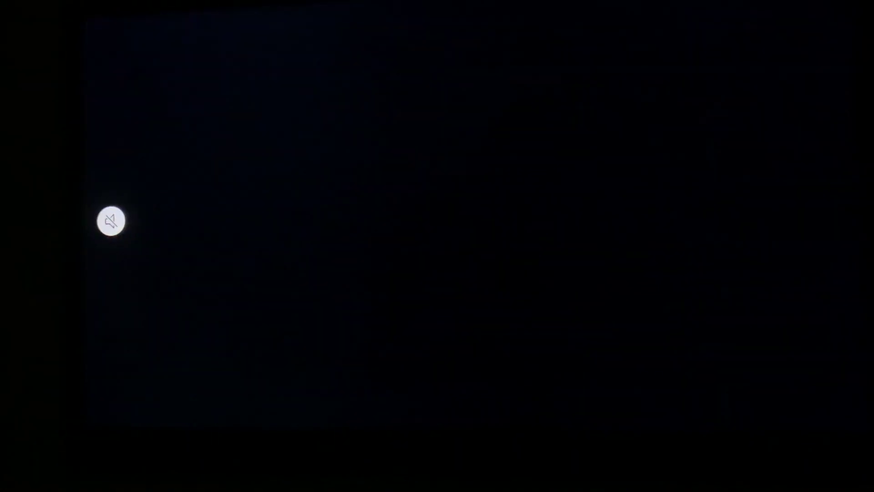